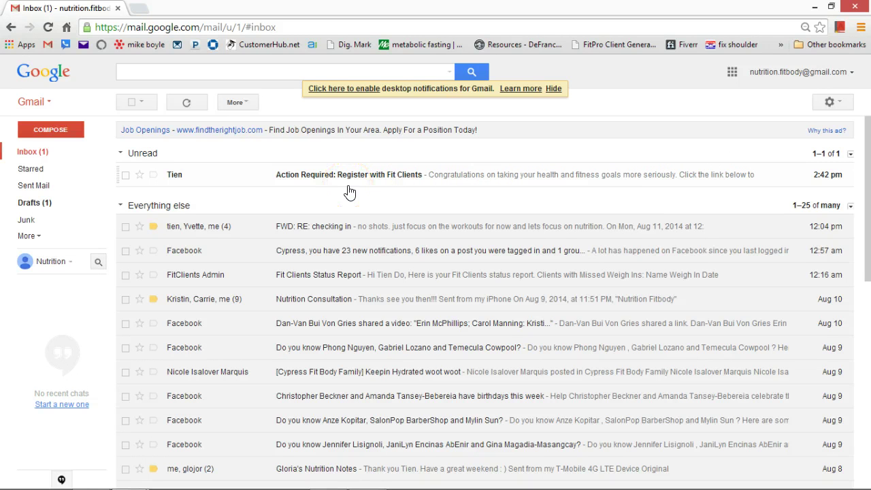
- Open the 'Action Required: Register with Fit Clients' email from the Unread inbox section
click(353, 181)
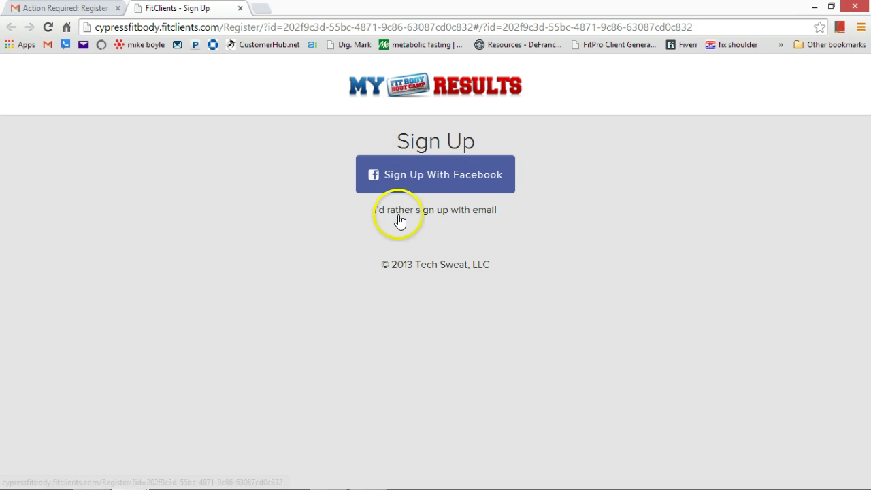
- Abandon the Facebook sign-up popup and choose to sign up with email instead
click(429, 179)
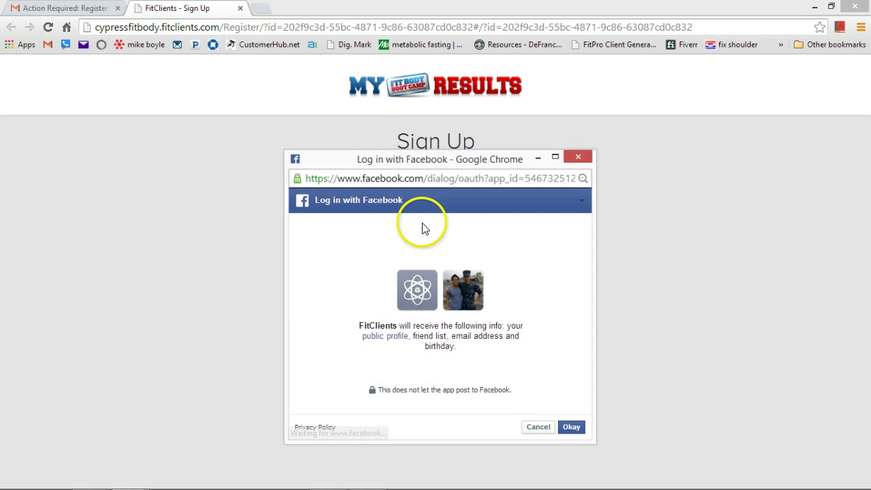
click(578, 156)
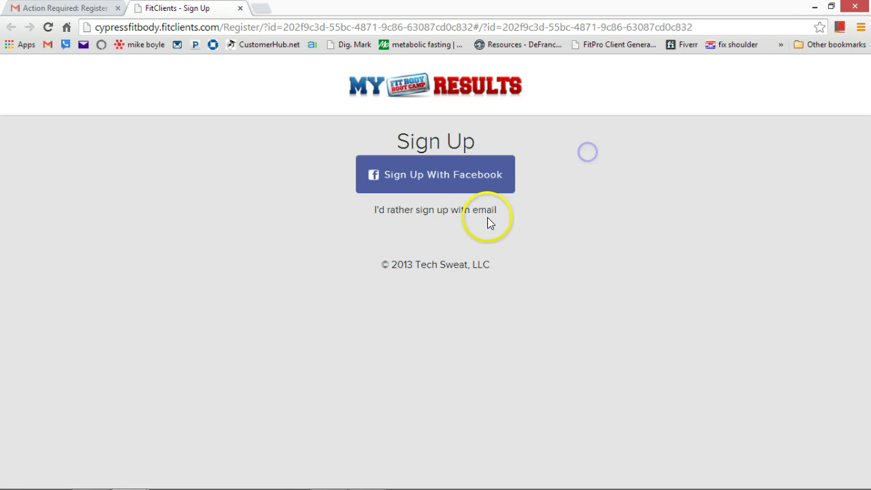
click(478, 211)
- Enter the account's login email address, correcting its typo, and type the password
click(347, 264)
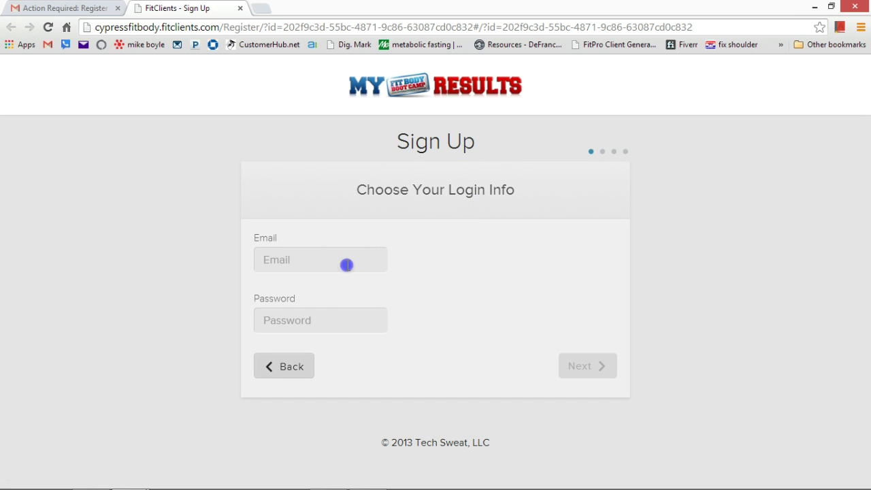
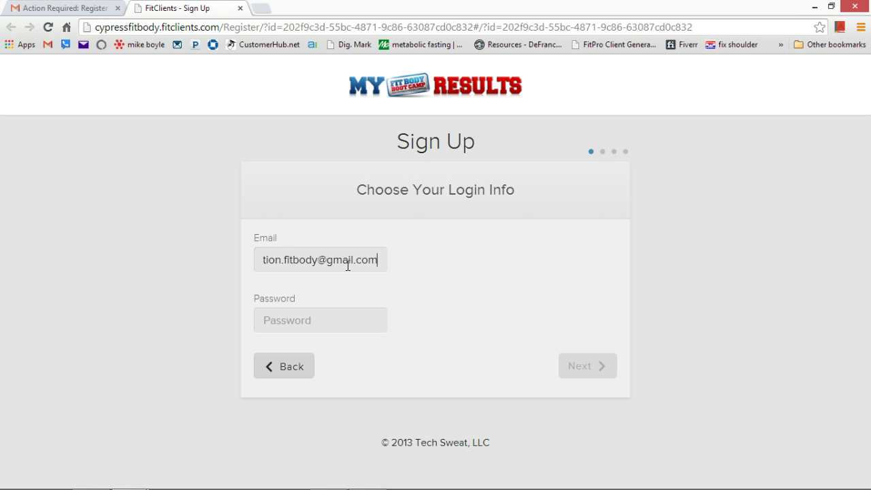
key(Tab)
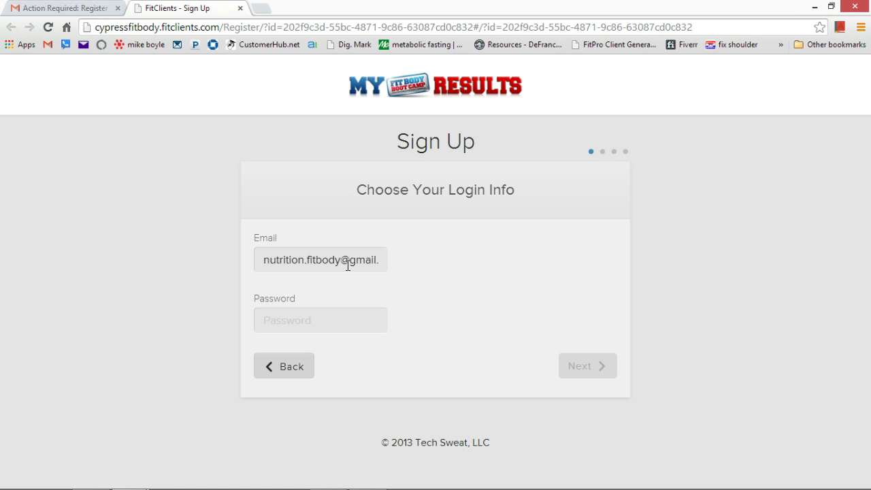
text(********)
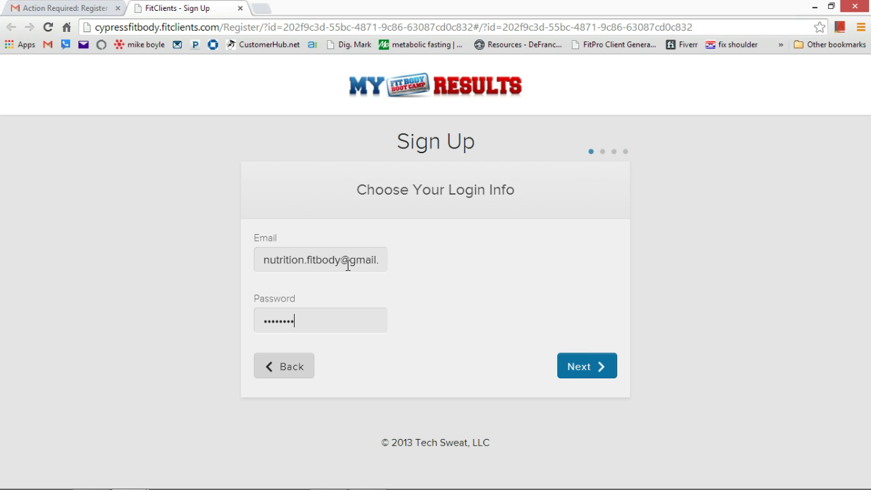
- Advance to the profile step and enter the client's full name
click(564, 364)
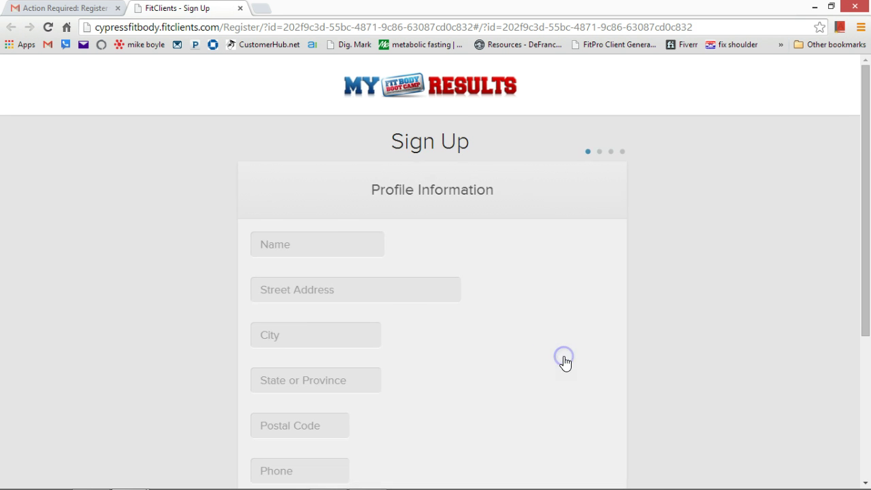
scroll(352, 245, down, 2)
scroll(351, 245, up, 2)
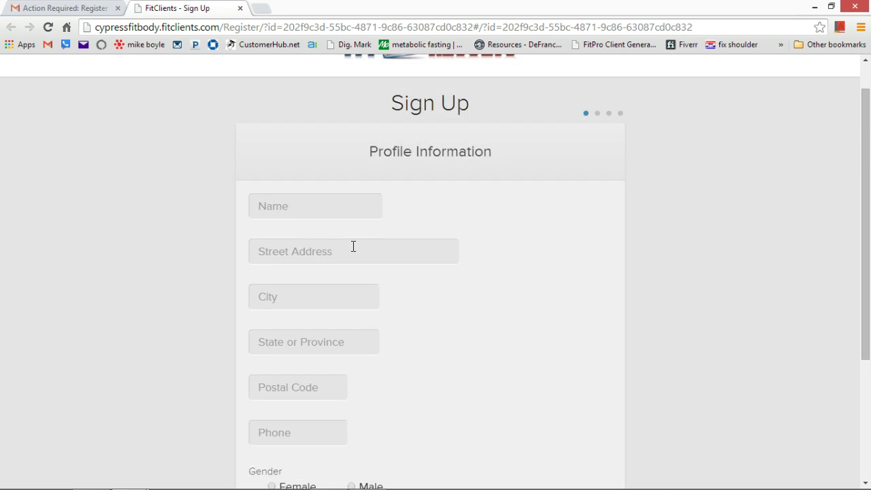
click(352, 213)
text(Tien Fake)
scroll(352, 217, down, 2)
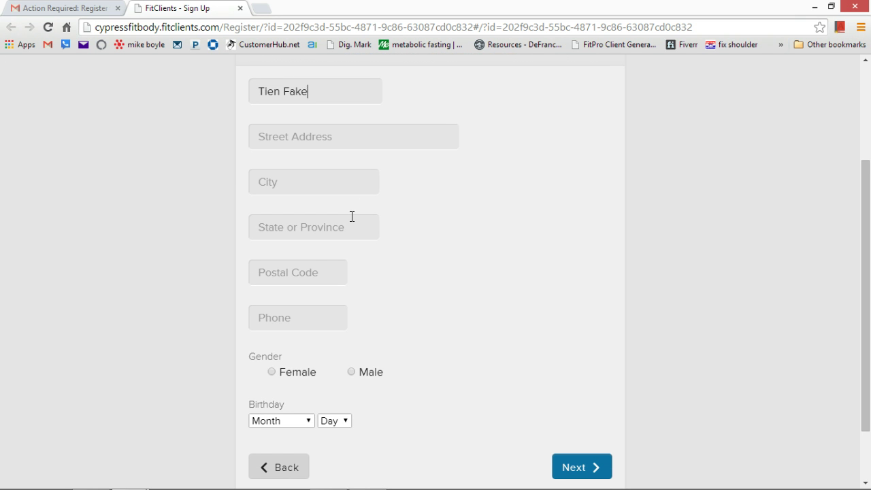
click(338, 264)
scroll(340, 264, down, 1)
- Set the gender to Male and the birthday to June 3
click(350, 304)
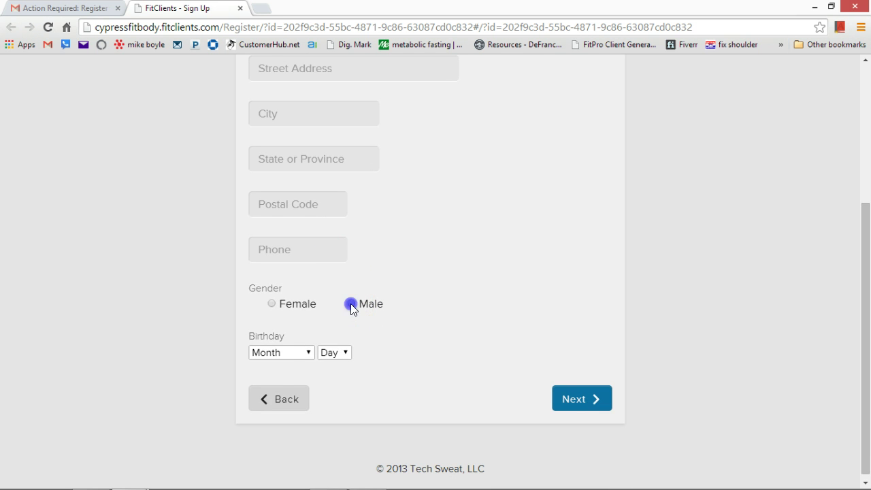
click(304, 353)
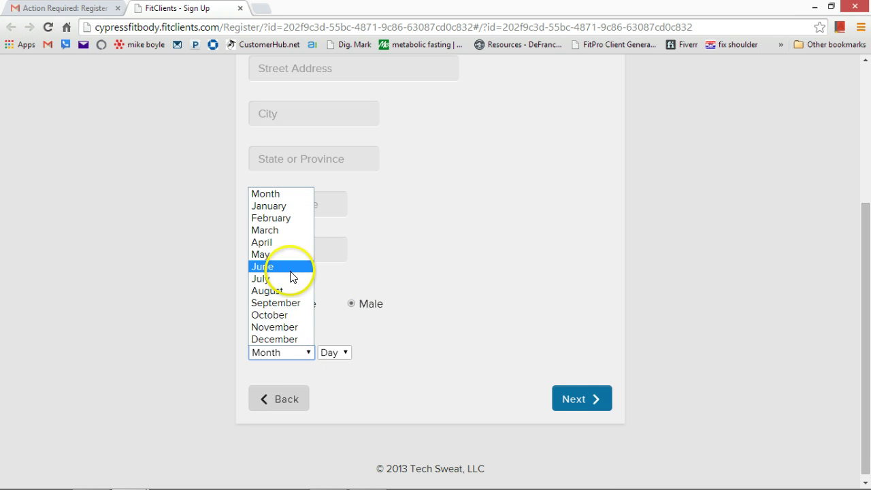
click(291, 266)
click(300, 353)
click(326, 352)
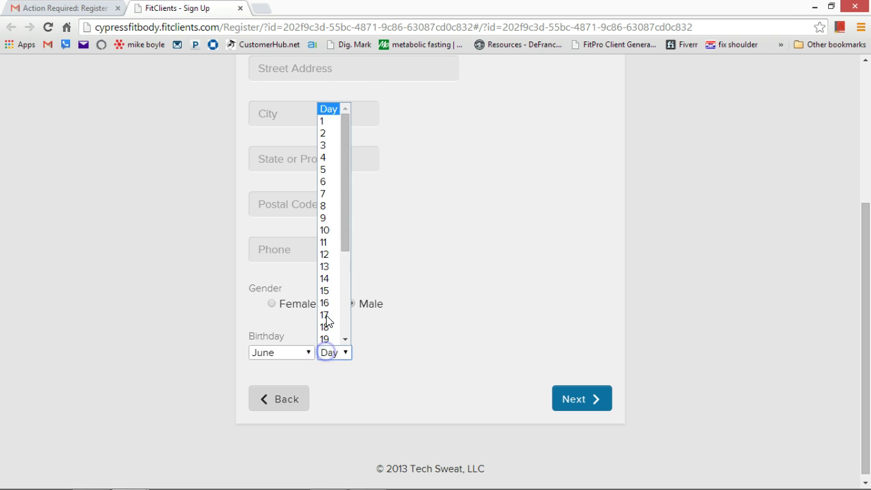
click(327, 149)
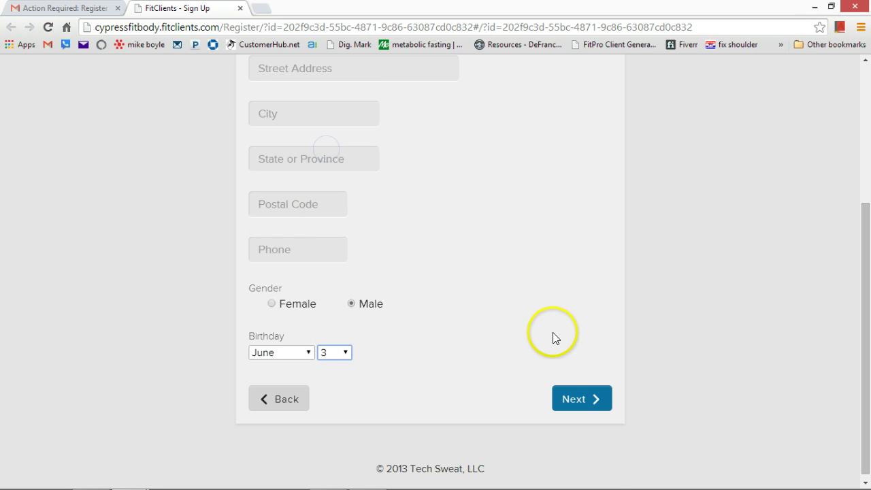
scroll(491, 296, up, 2)
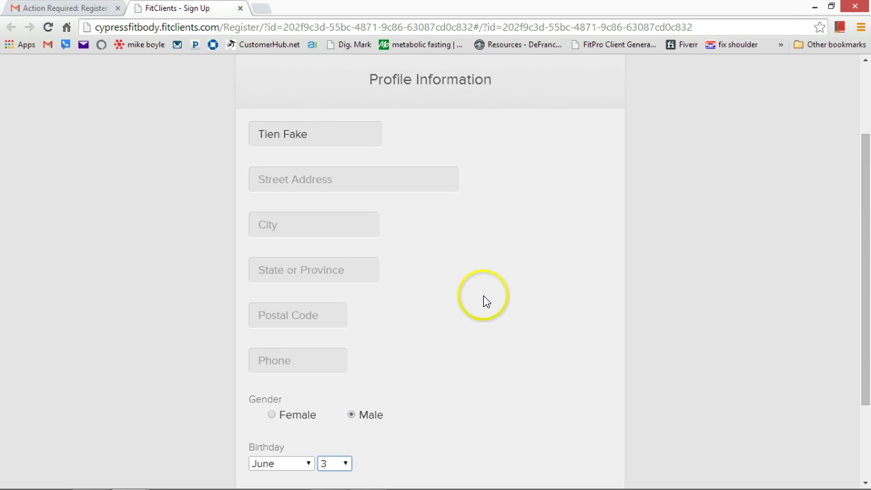
scroll(483, 295, down, 2)
- Enter the client's phone number and continue to the Profile Photo step
click(295, 231)
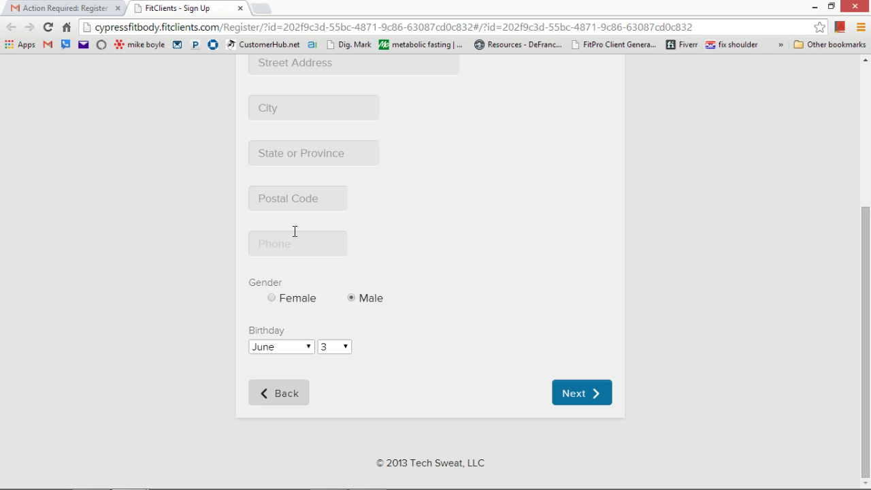
click(569, 381)
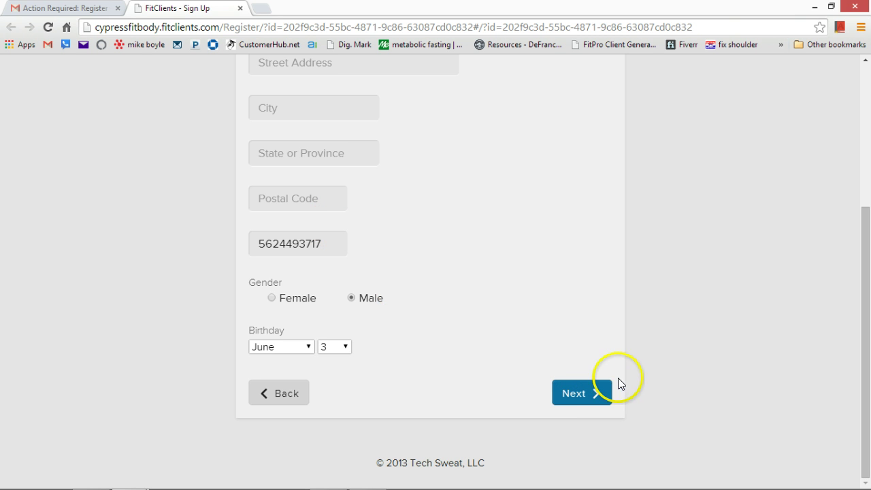
click(582, 399)
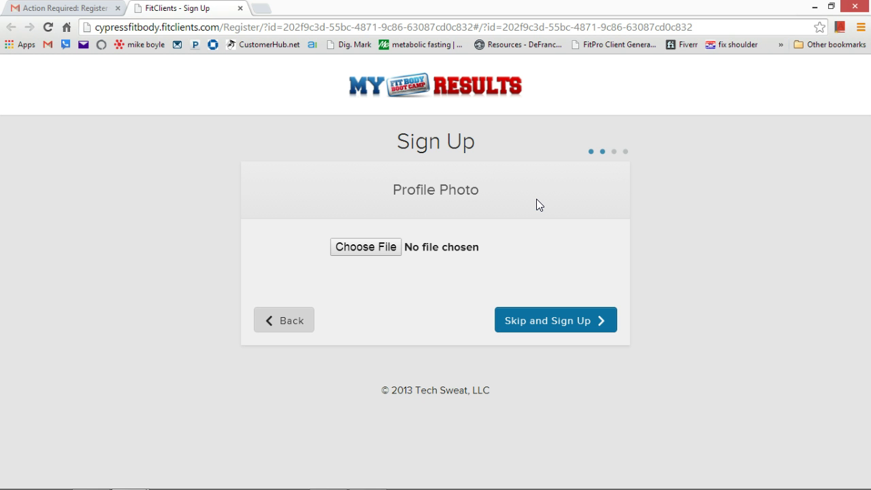
- Skip the profile photo and complete sign-up, reaching the Create Goal page
click(541, 327)
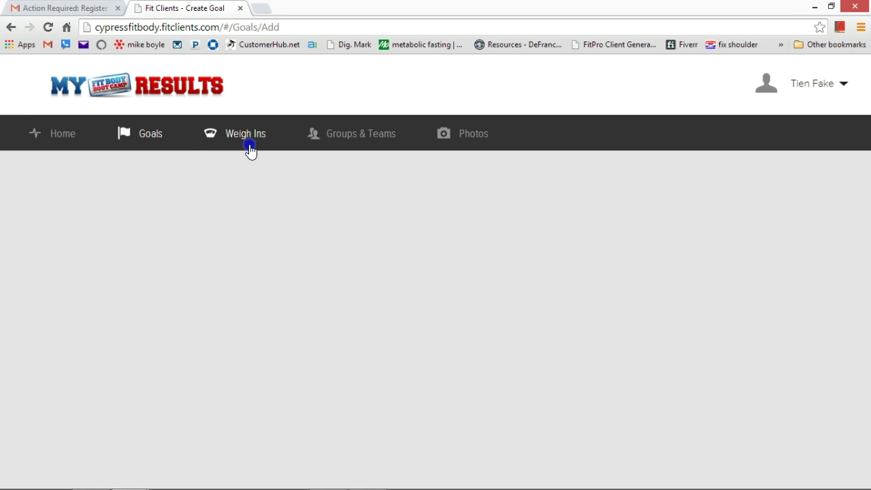
- Browse the empty Weigh Ins, Goals, Photos and Groups & Teams pages, then return Home
click(250, 147)
click(245, 145)
double_click(60, 147)
click(135, 132)
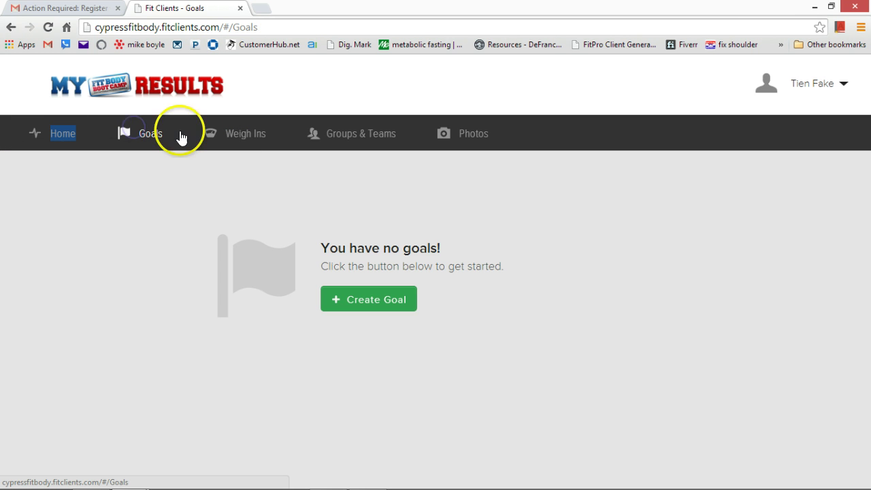
click(209, 133)
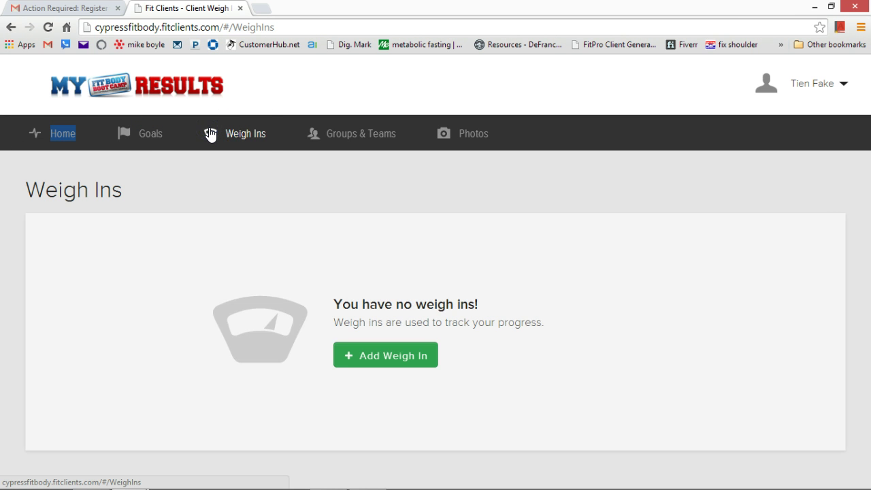
click(467, 141)
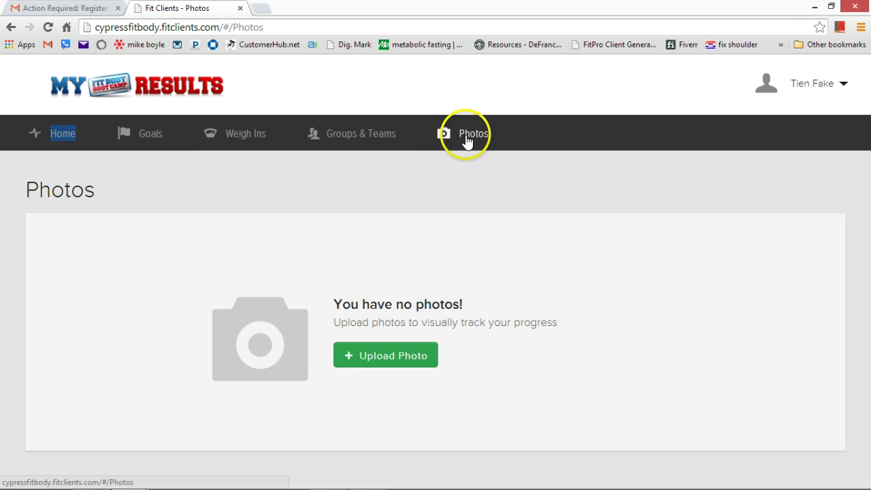
click(362, 141)
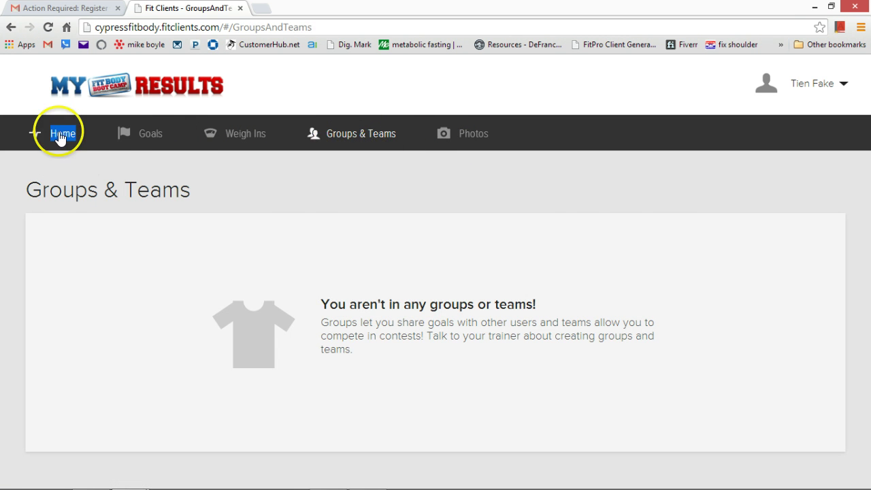
click(60, 136)
scroll(204, 272, down, 1)
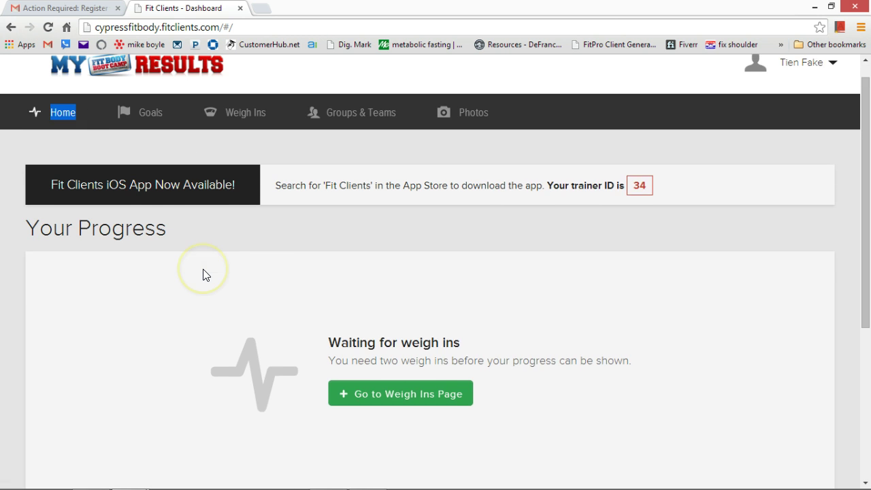
scroll(203, 272, up, 1)
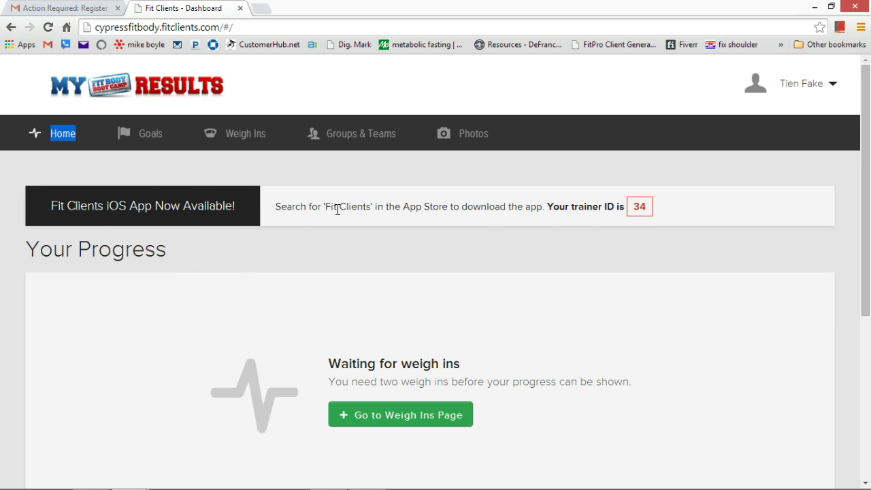
scroll(338, 210, down, 2)
click(174, 153)
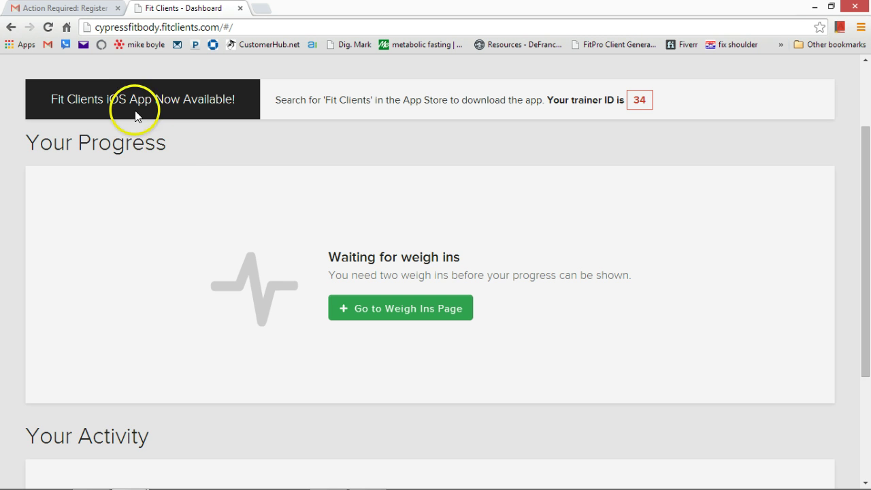
scroll(154, 161, down, 2)
scroll(154, 162, up, 4)
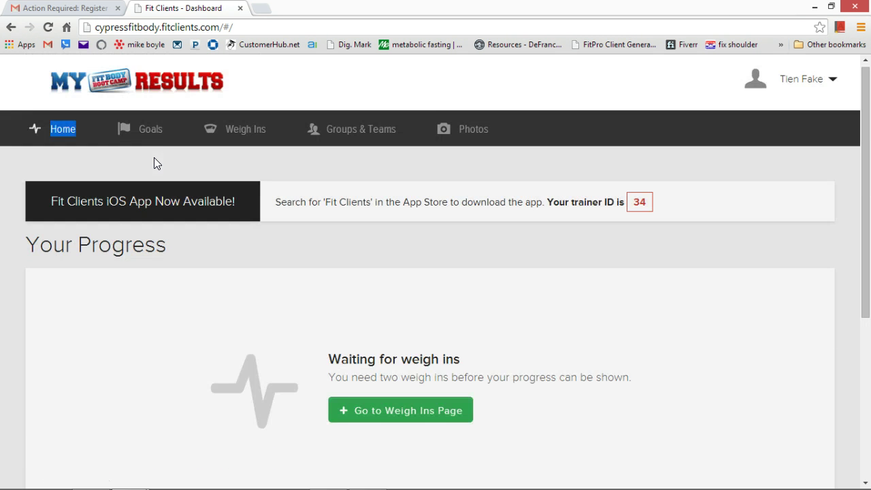
scroll(153, 163, down, 4)
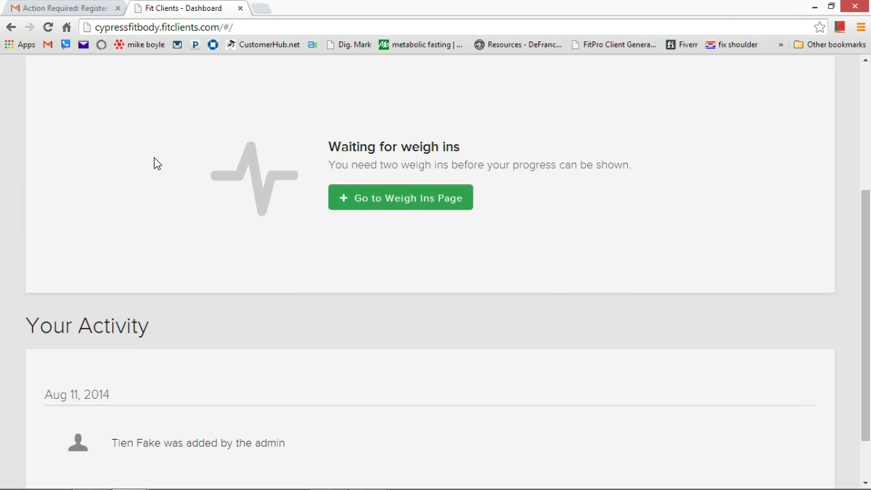
scroll(156, 164, up, 3)
scroll(155, 163, up, 1)
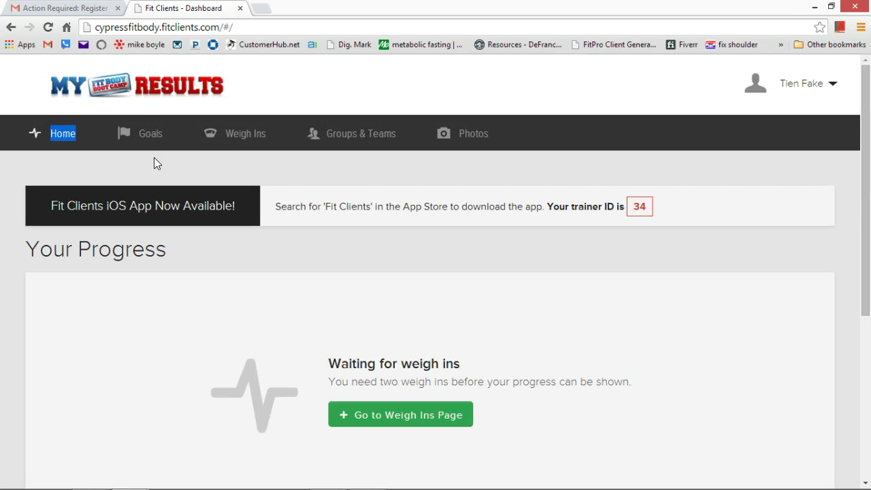